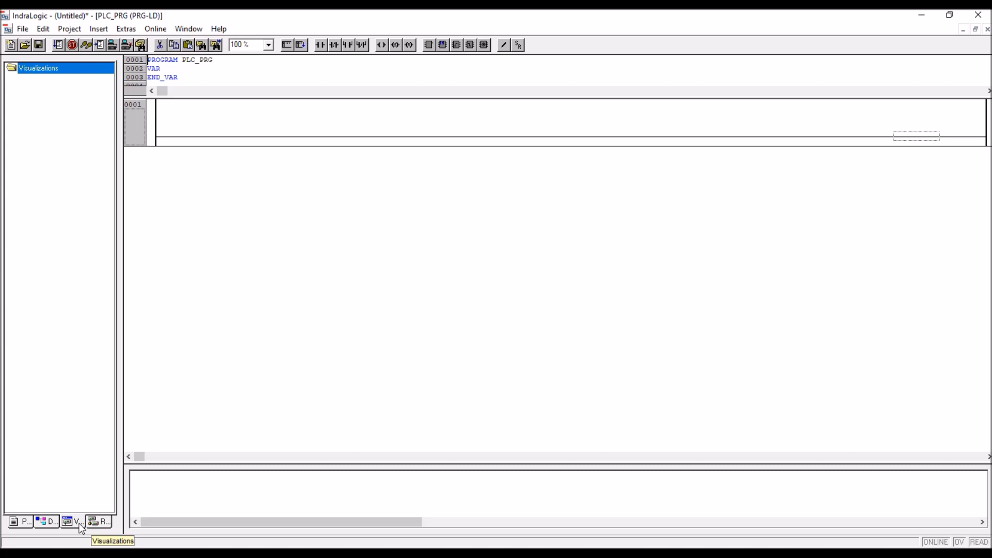
Open the PLC Configuration resource and expand the IndraLogic L20 DP controller tree
left_click(105, 524)
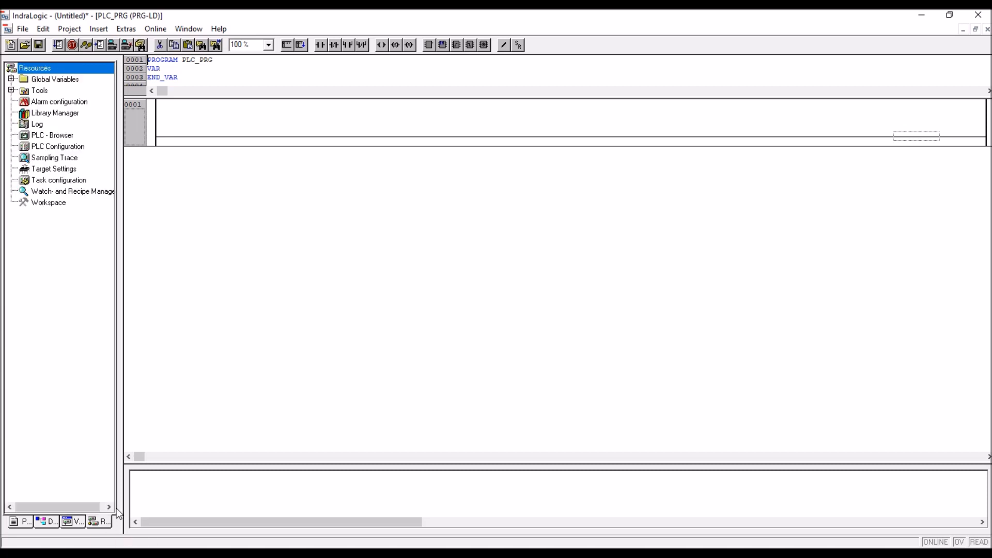
double_click(60, 148)
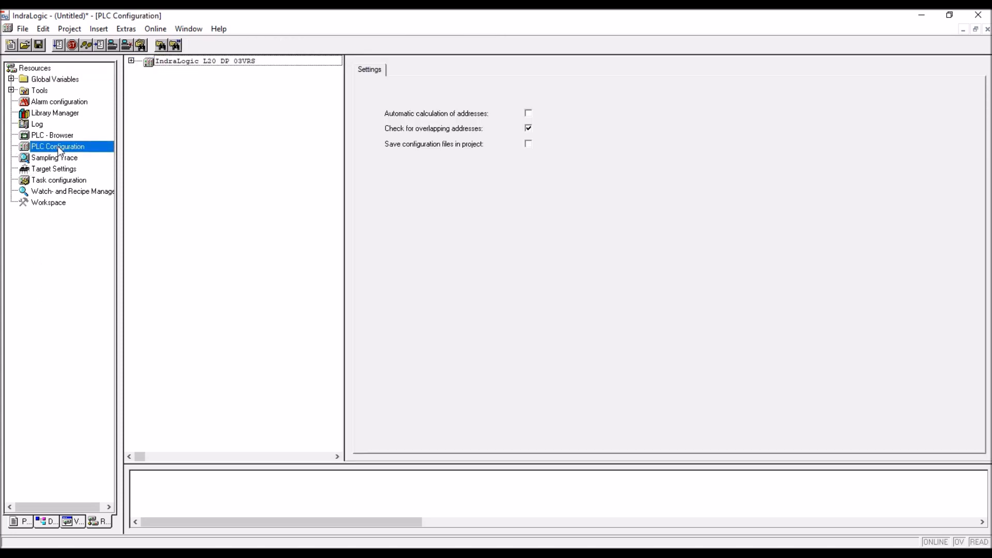
left_click(132, 62)
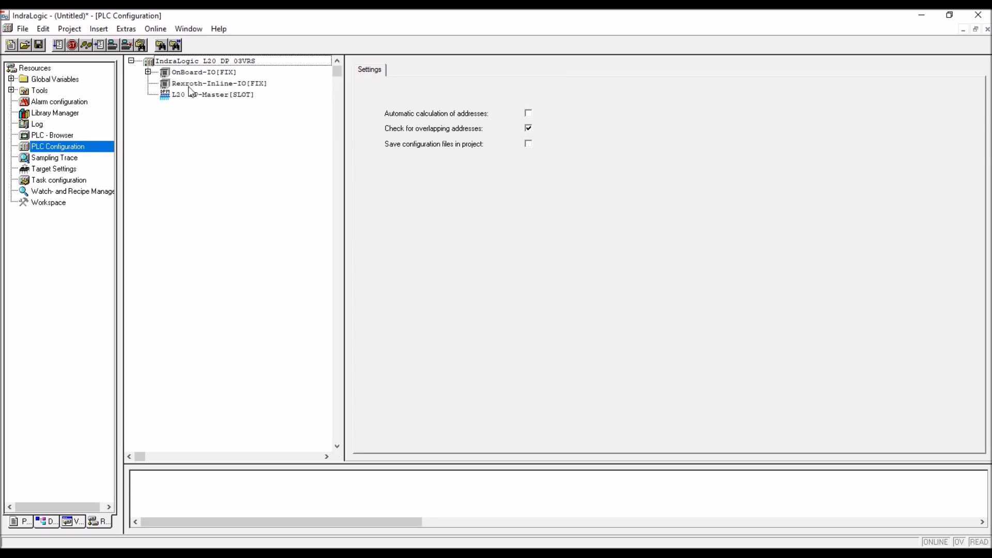
Append the R-IB IL 24 DI 16 and R-IB IL 24 DO 16 modules under Rexroth-Inline-IO
left_click(211, 84)
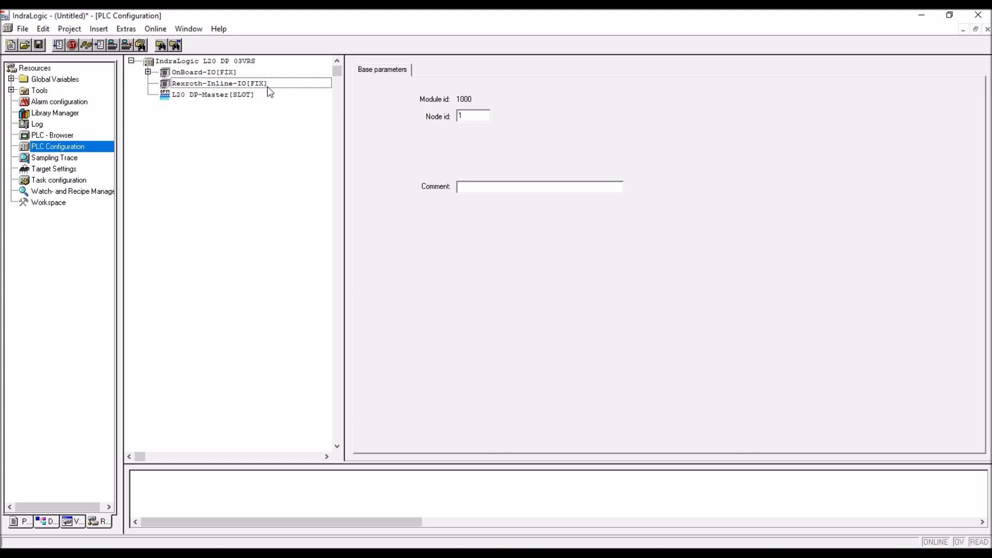
right_click(268, 88)
mouse_move(310, 111)
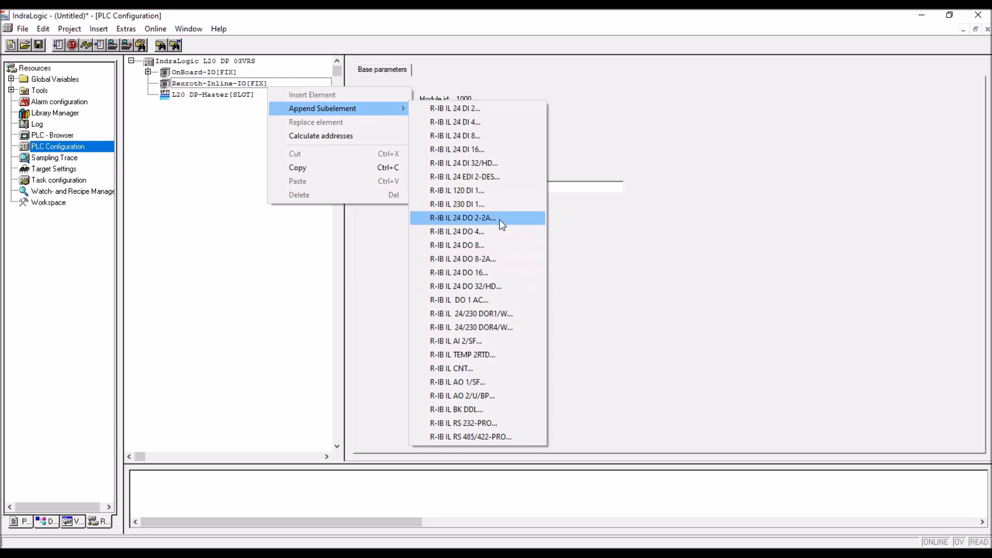
left_click(486, 150)
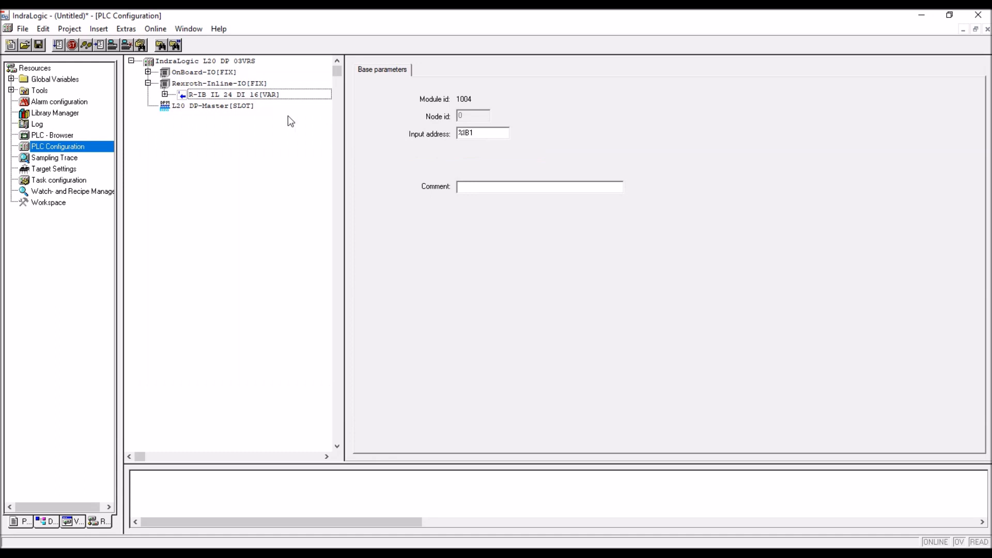
right_click(253, 83)
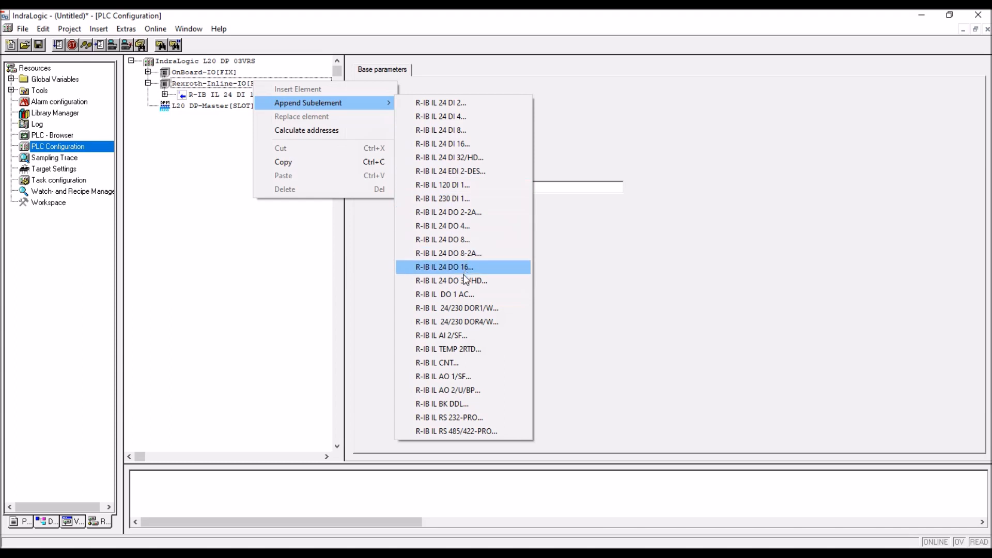
left_click(461, 268)
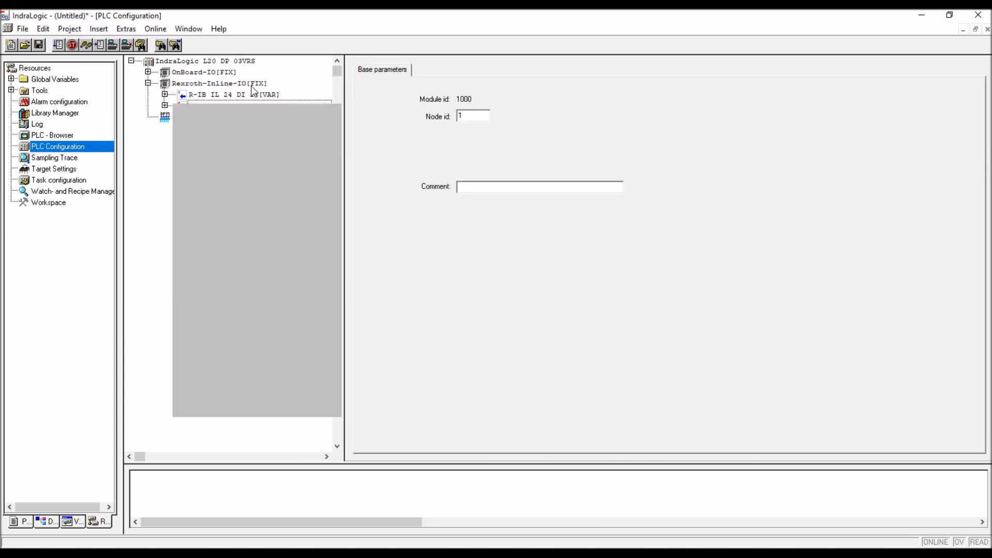
Append the analog modules R-IB IL AI 2/SF and R-IB IL AO 2/U/BP under Rexroth-Inline-IO
right_click(252, 86)
mouse_move(300, 109)
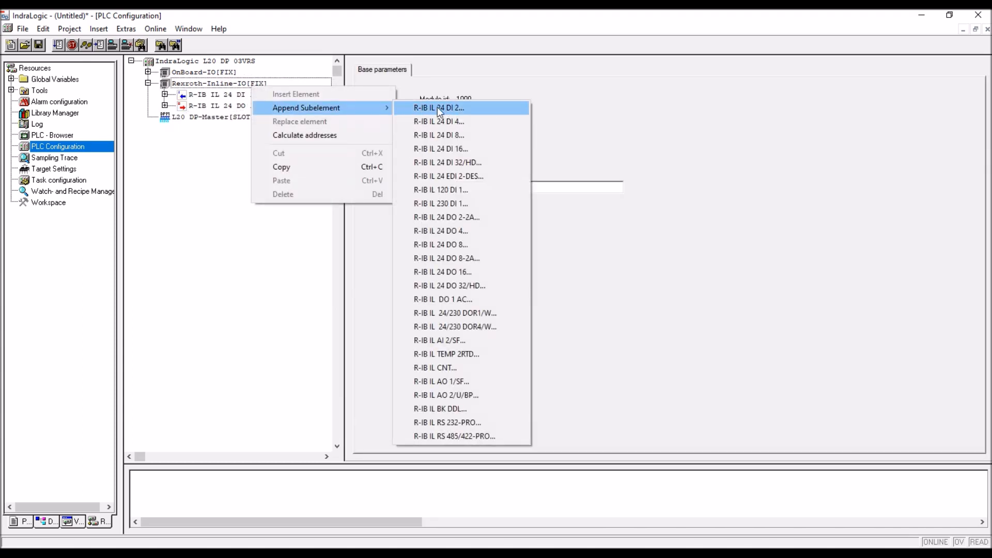
left_click(485, 340)
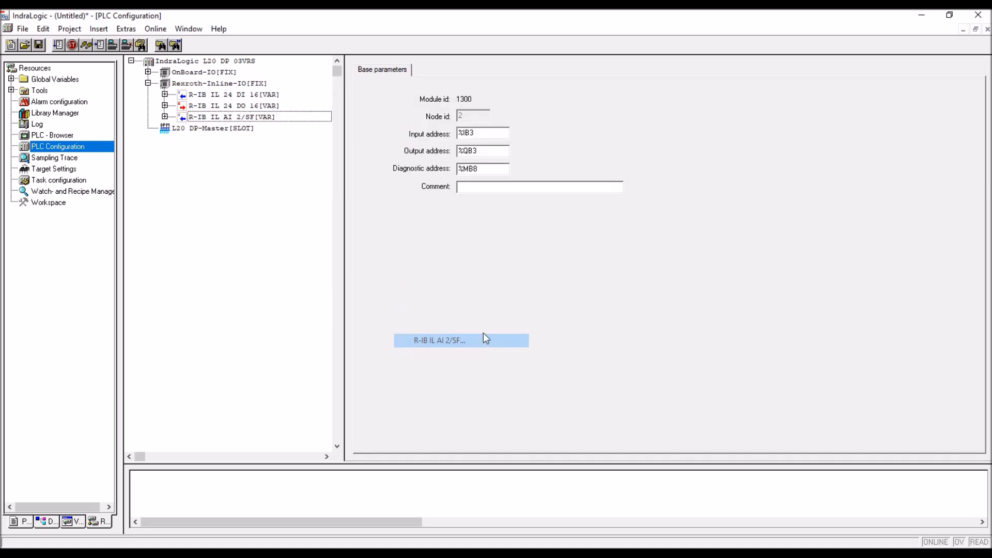
right_click(250, 87)
mouse_move(288, 110)
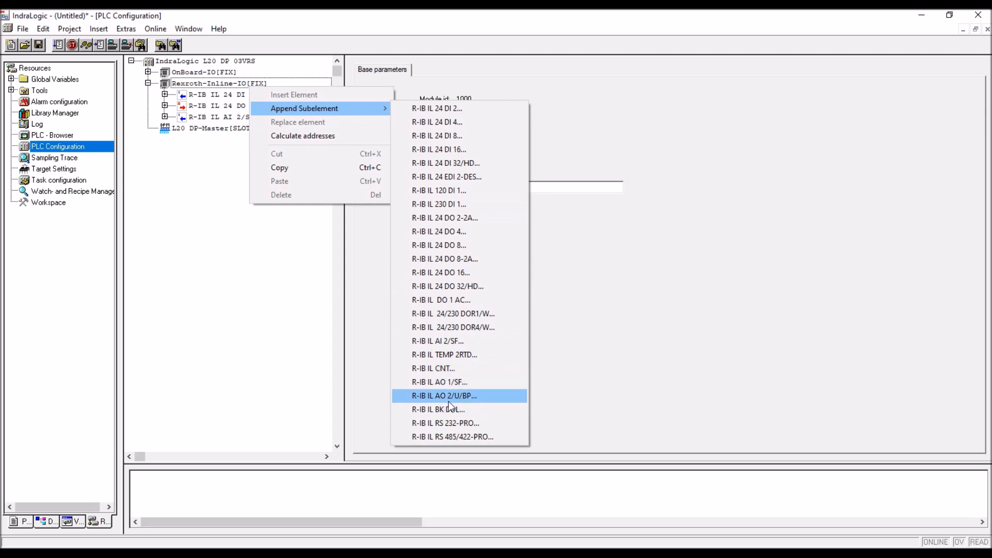
left_click(477, 399)
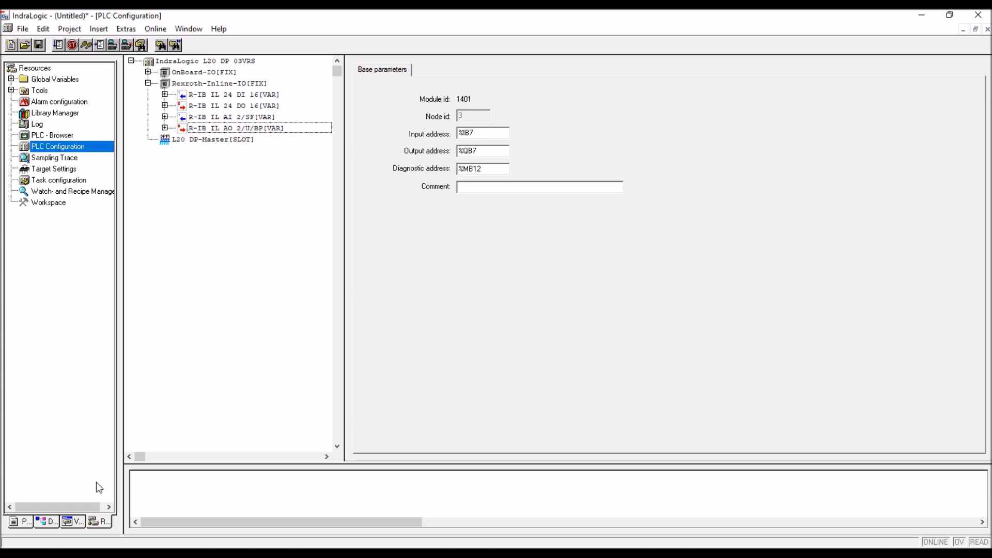
Reopen the PLC_PRG program, then close IndraLogic and return to IndraWorks Engineering
left_click(16, 522)
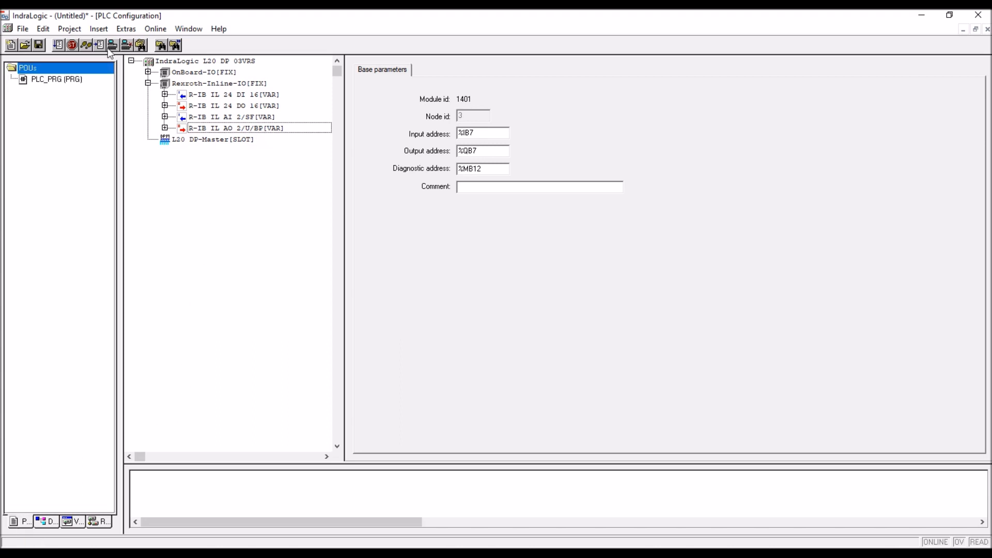
double_click(53, 81)
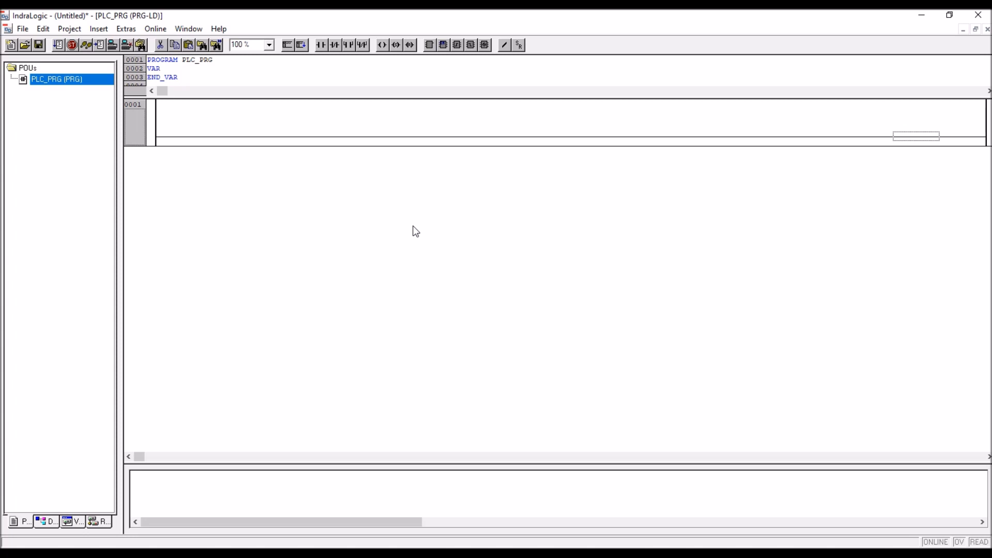
left_click(978, 15)
left_click(516, 328)
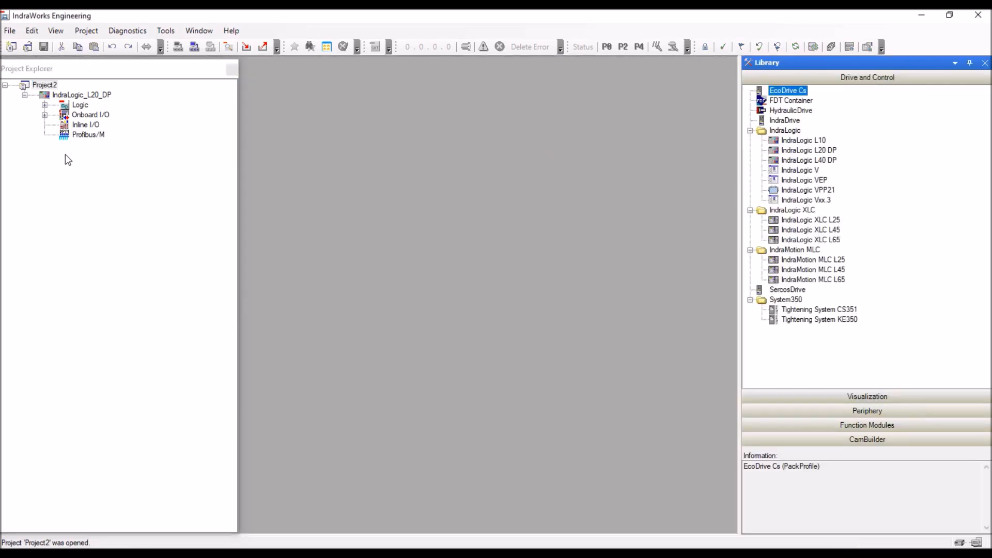
Save everything in Project2 and create a new English (United States) project named Project3
left_click(5, 32)
mouse_move(16, 46)
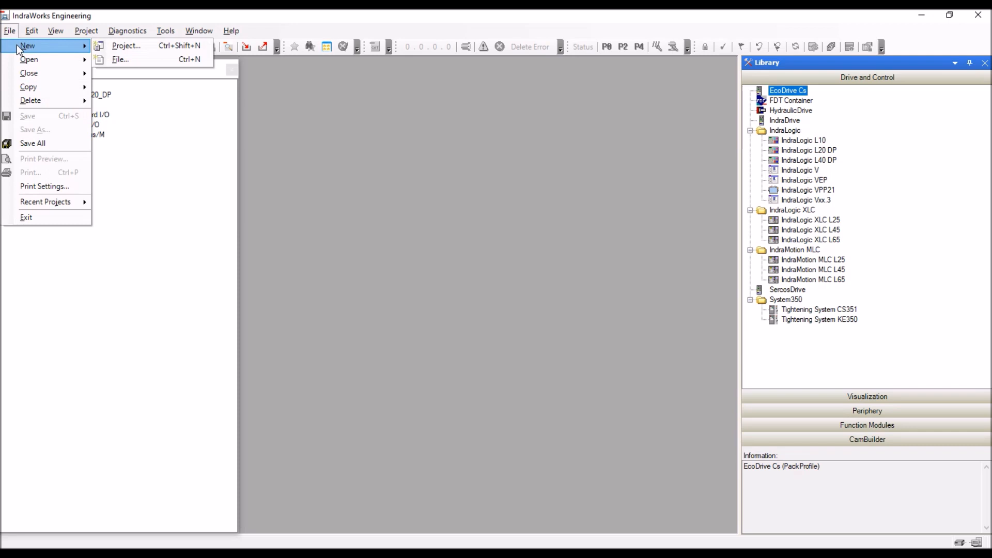
left_click(32, 143)
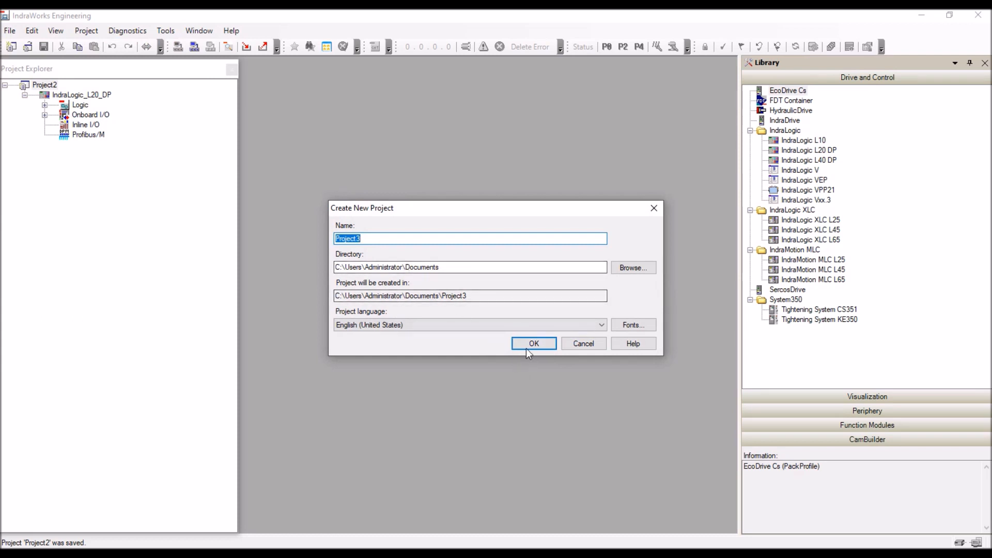
left_click(526, 346)
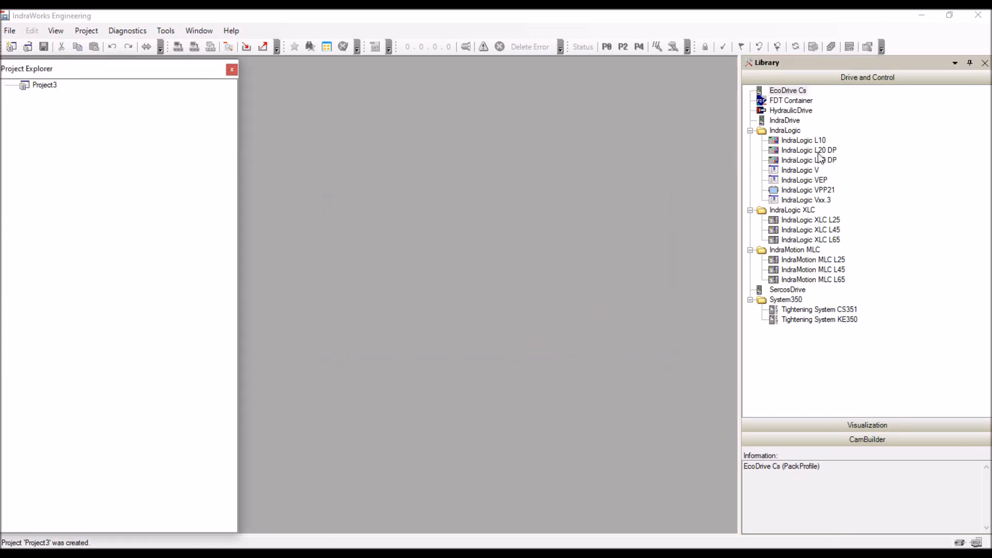
Insert an IndraLogic L20 DP device into Project3 with the target FWA-CML20*-IL*-03VRS-D0-0003 and Profibus/M onboard
left_click_drag(820, 155, 37, 84)
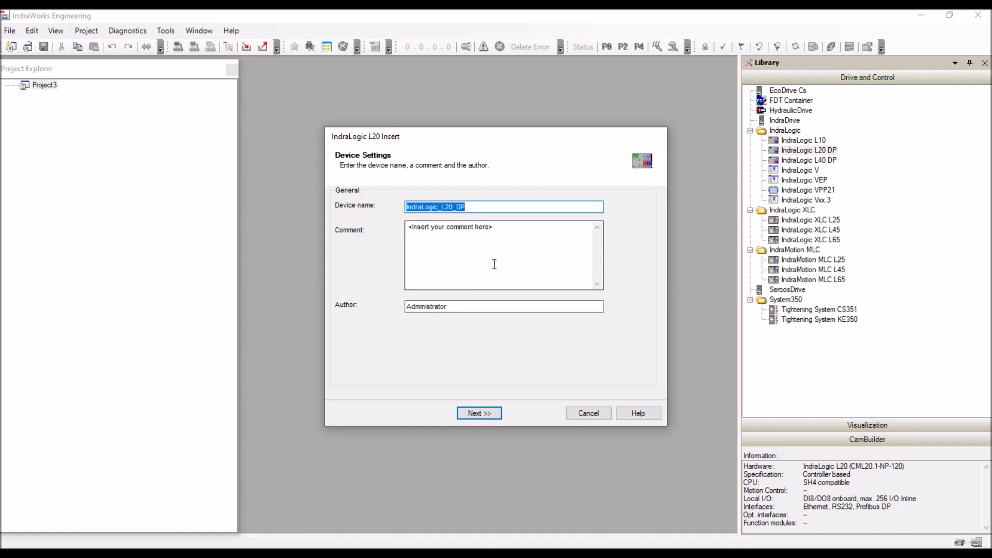
left_click(479, 414)
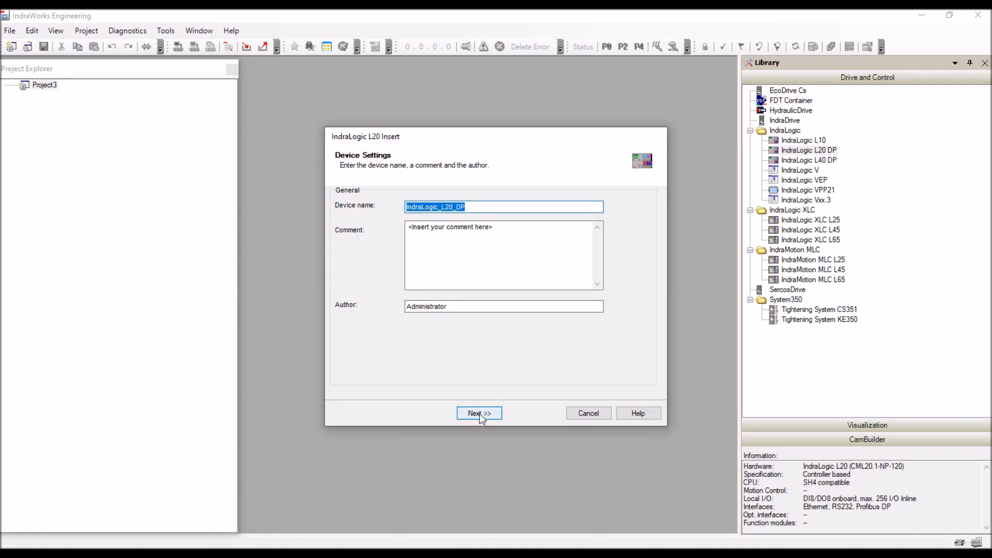
left_click(432, 221)
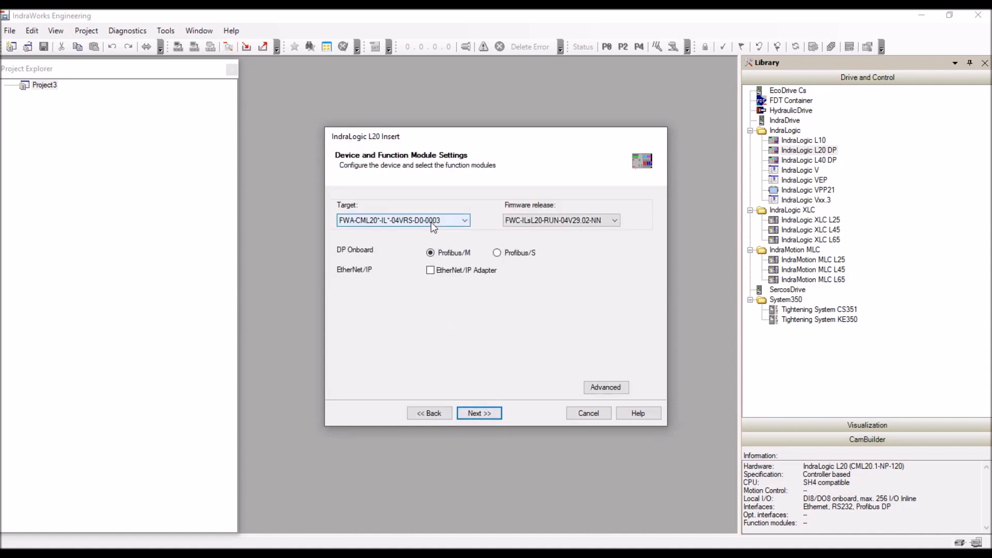
left_click(429, 240)
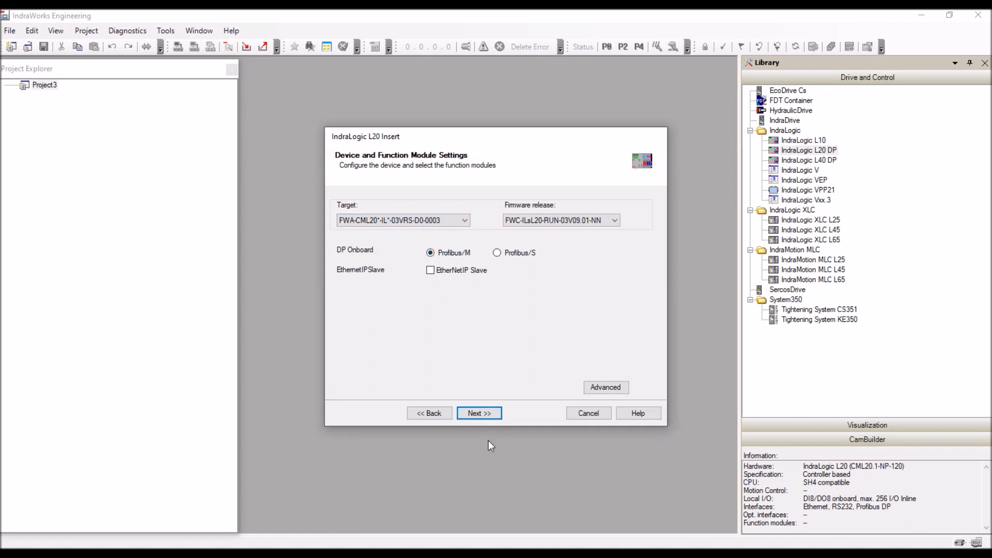
left_click(480, 414)
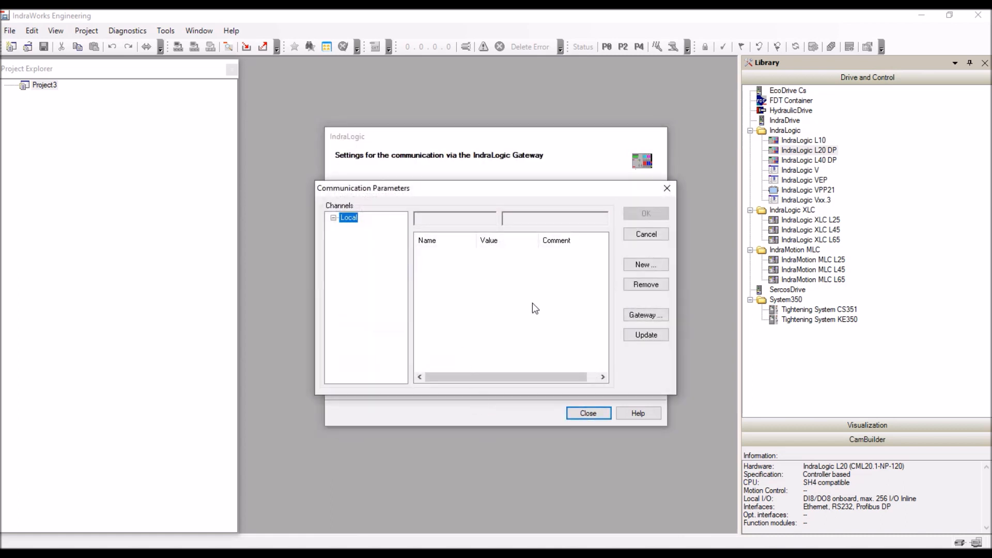
Add a new communication channel that uses the Tcp/Ip (Level 2 Route) driver
left_click(639, 268)
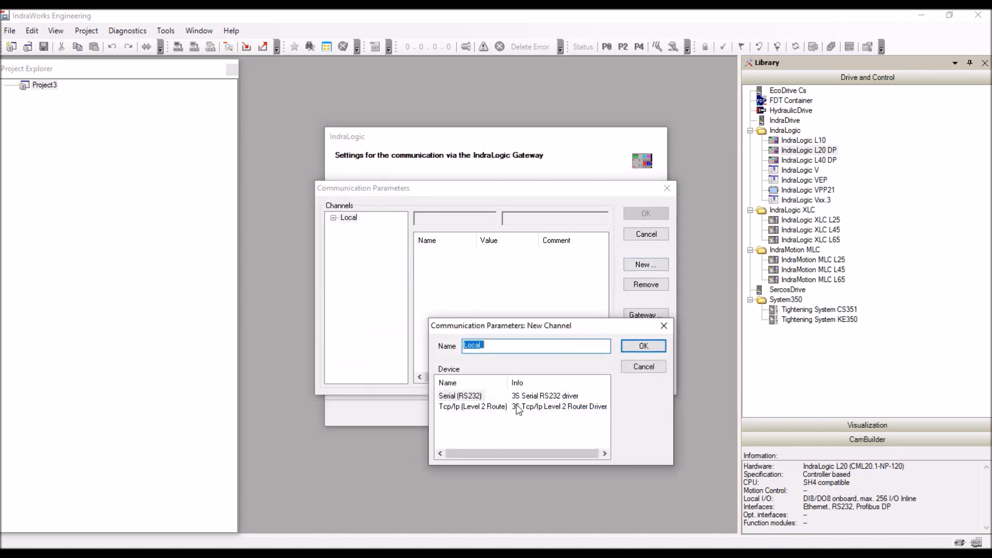
left_click(453, 407)
left_click(632, 350)
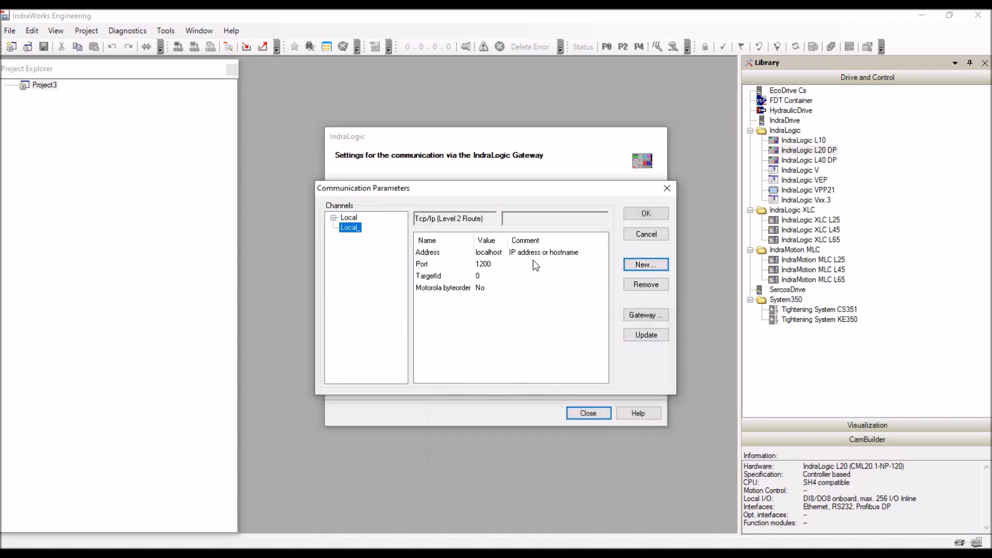
Set the channel's IP address to 192.168.1.19 and finish the device insertion
double_click(498, 253)
type("192.1")
type("68.1.19")
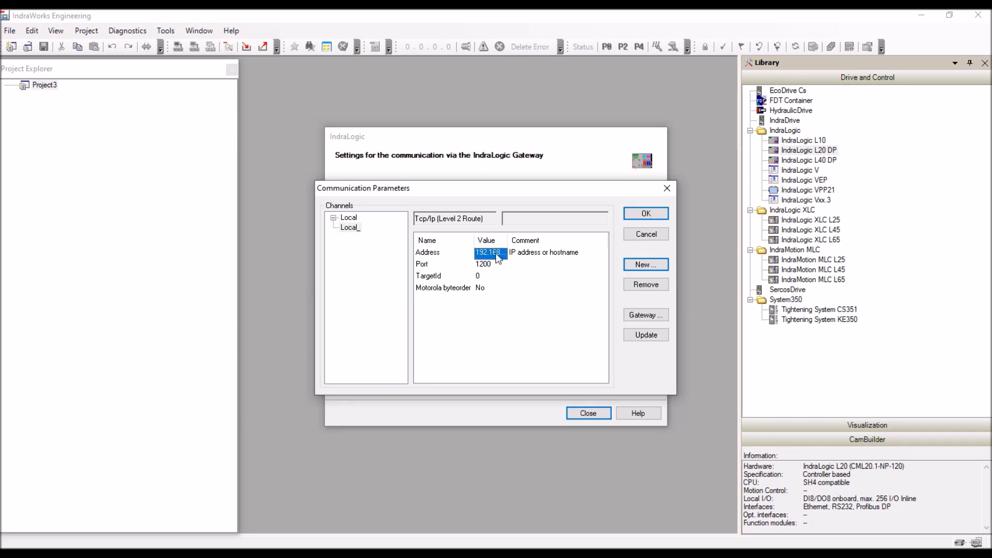
left_click(504, 278)
left_click(501, 257)
left_click(647, 214)
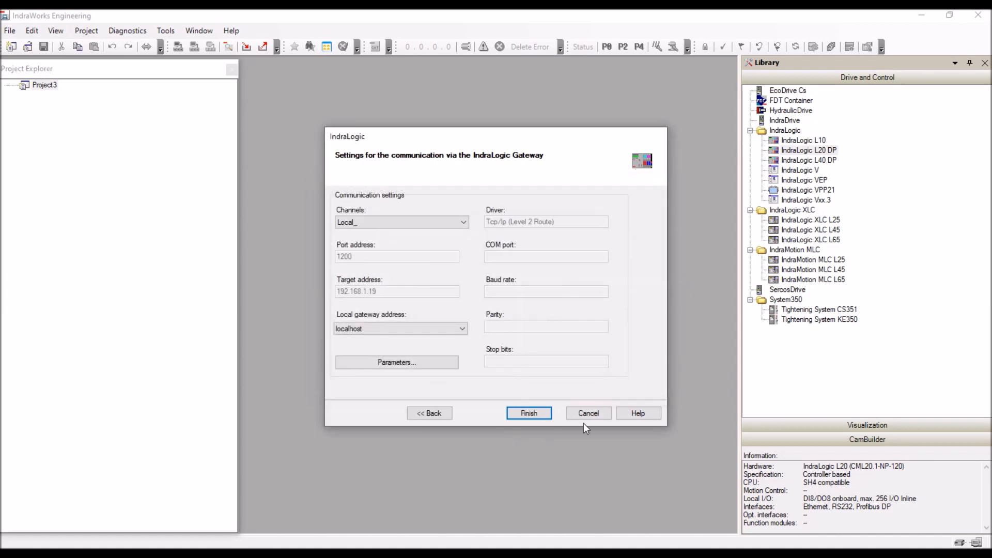
left_click(526, 413)
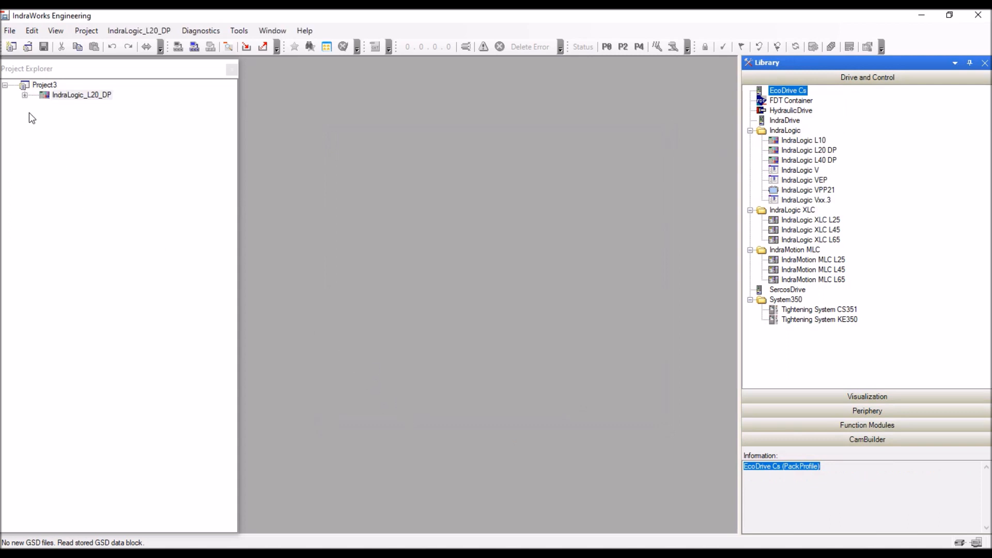
Expand IndraLogic_L20_DP in the project and add an R-IB IL 24 DI 16 module to Inline I/O
left_click(25, 96)
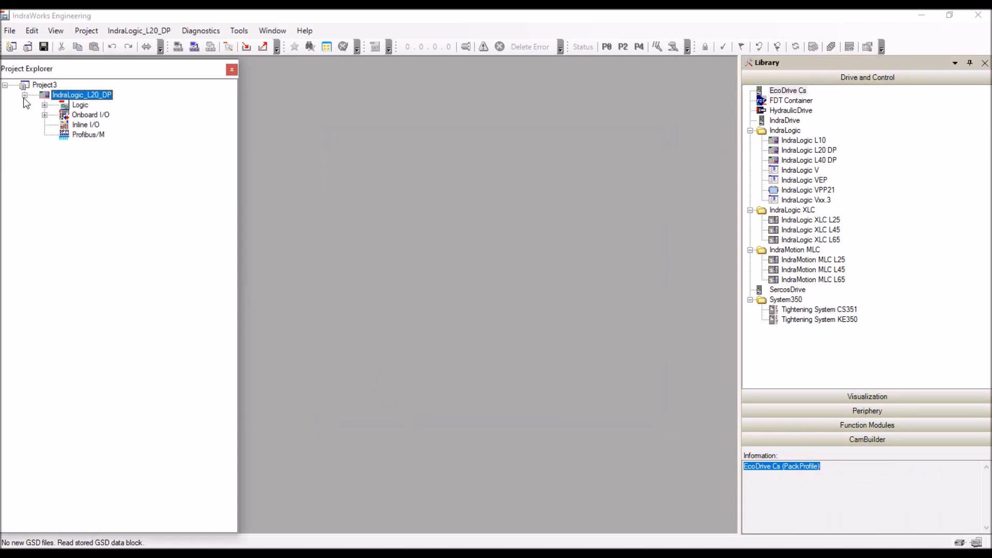
left_click(86, 127)
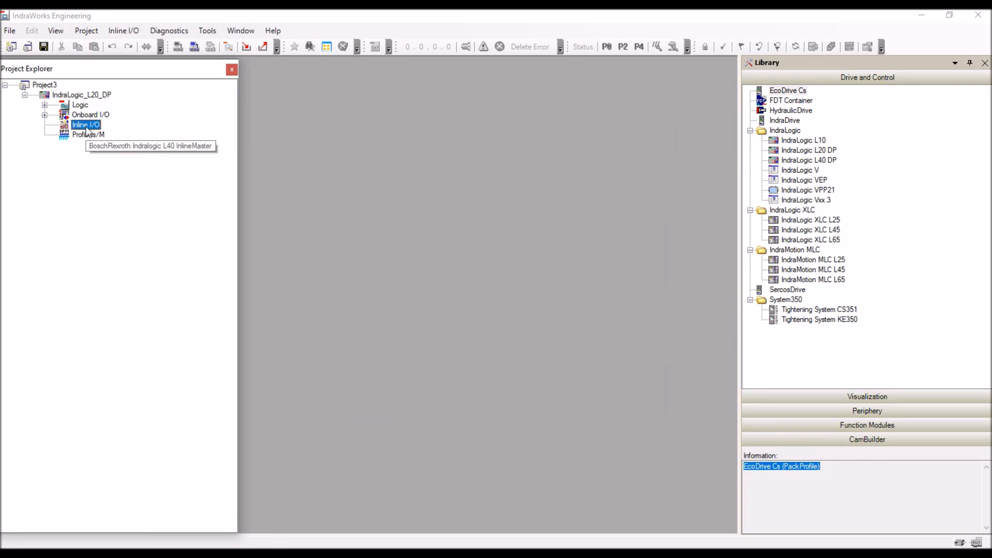
right_click(86, 129)
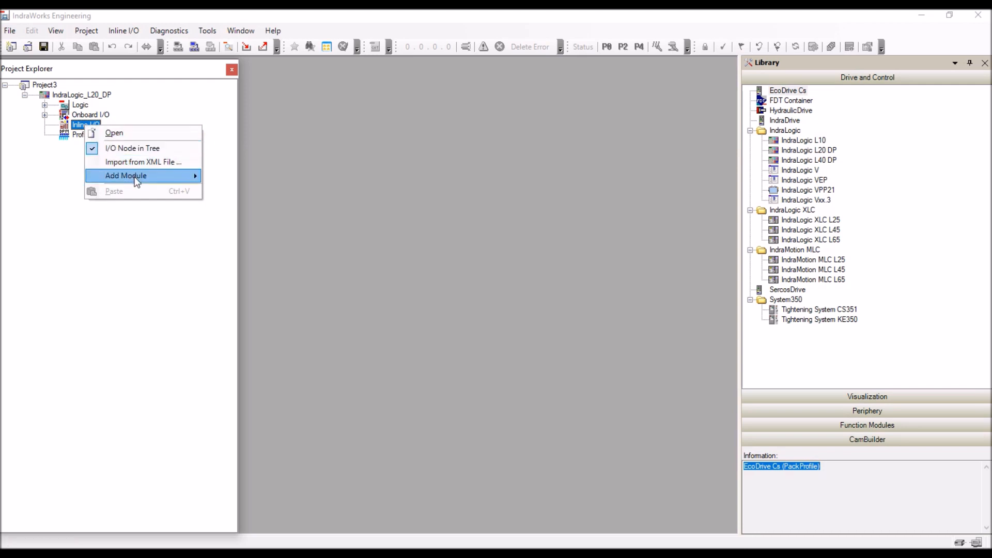
mouse_move(137, 181)
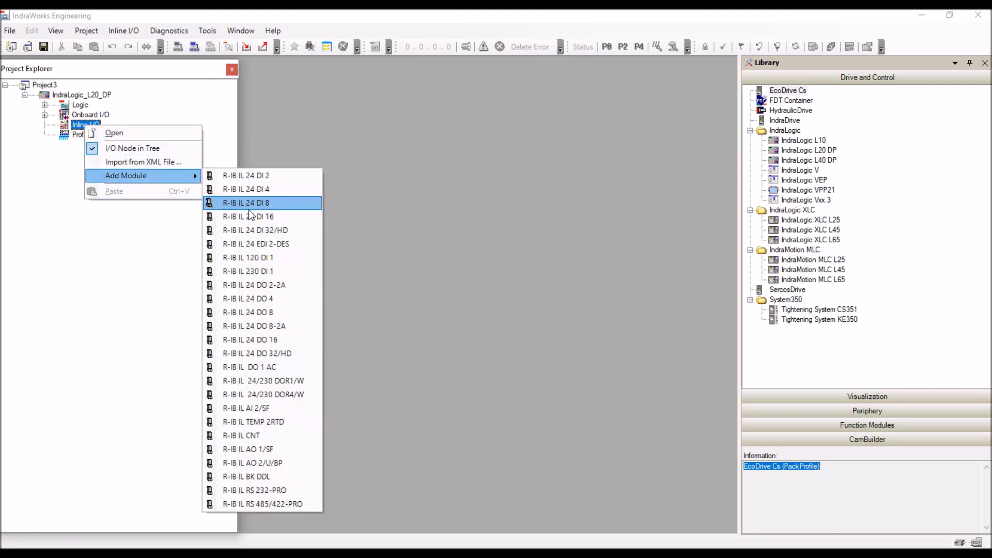
left_click(264, 223)
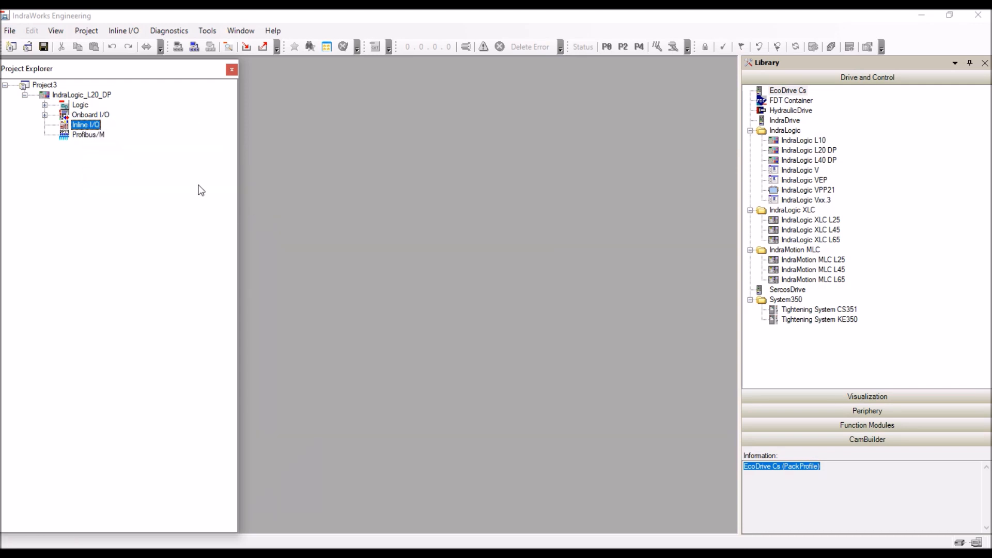
Add an R-IB IL 24 DO 16 digital output module to Inline I/O
right_click(98, 129)
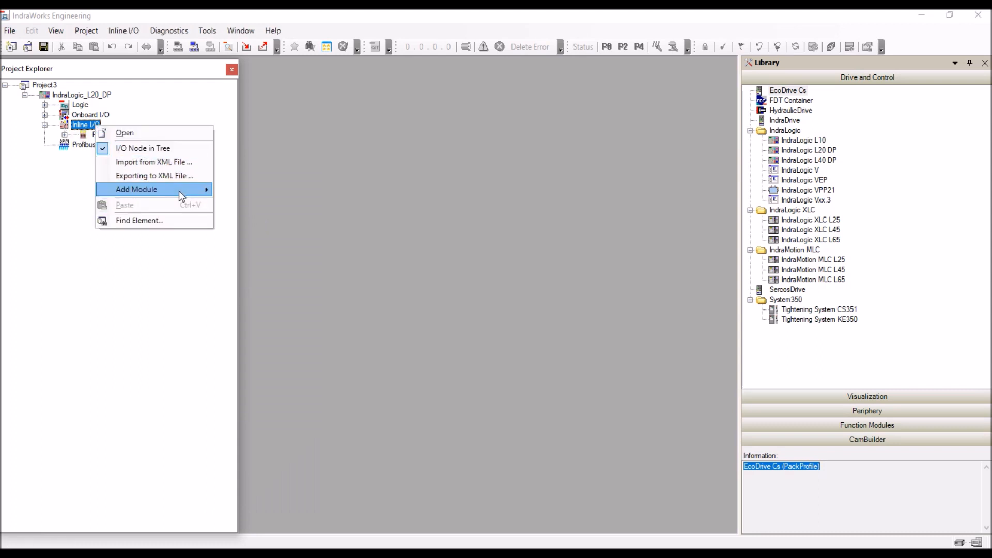
mouse_move(179, 190)
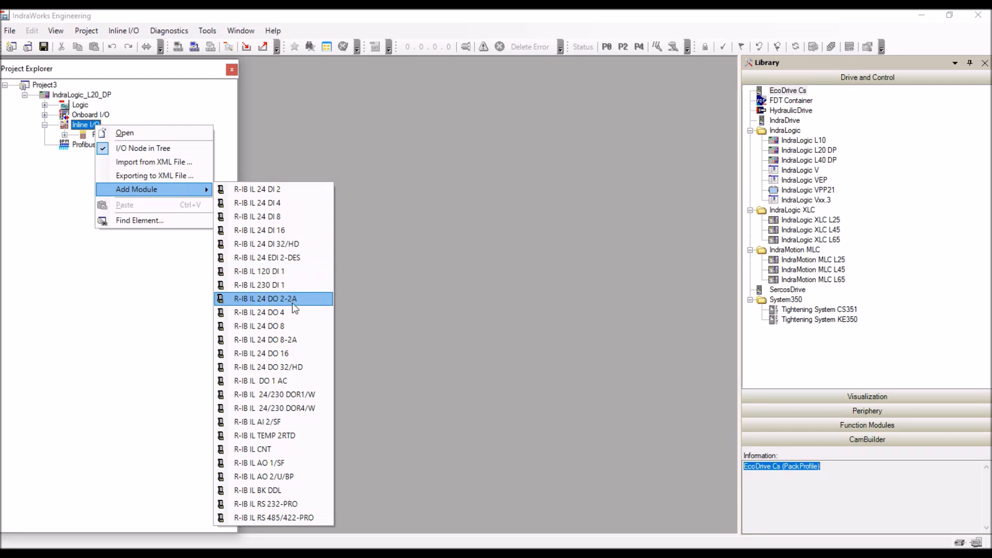
left_click(292, 354)
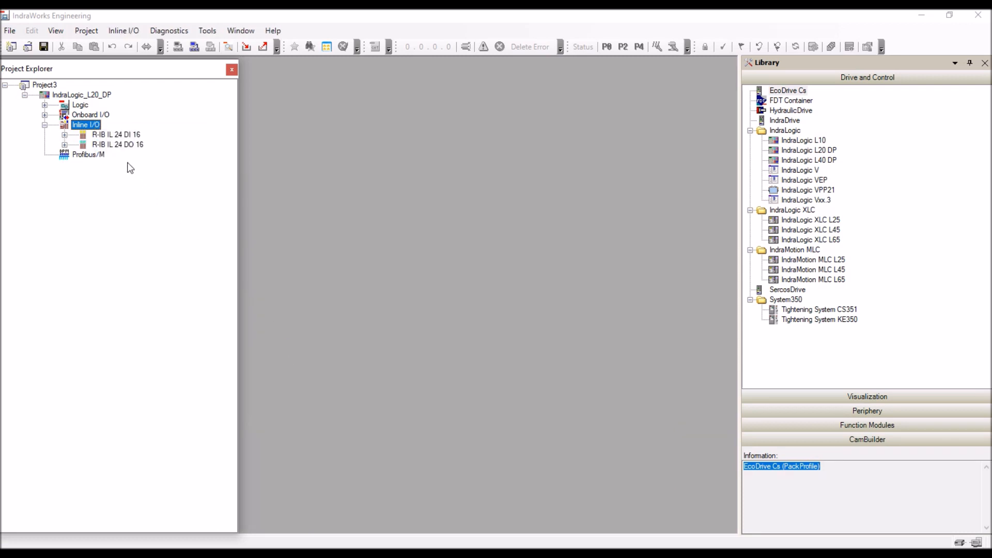
Add the analog modules R-IB IL AI 2/SF and R-IB IL AO 2/U/BP to Inline I/O, in that order
right_click(97, 127)
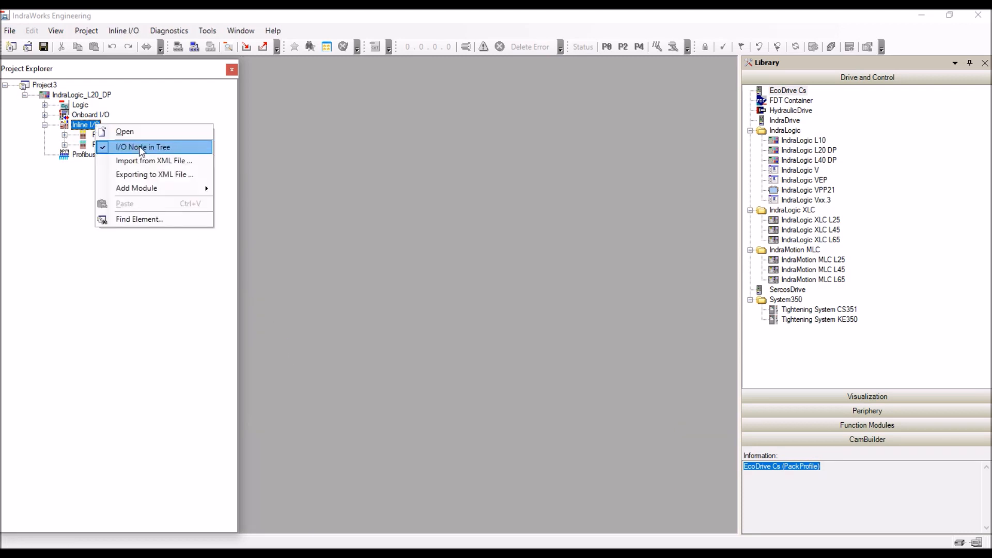
mouse_move(160, 194)
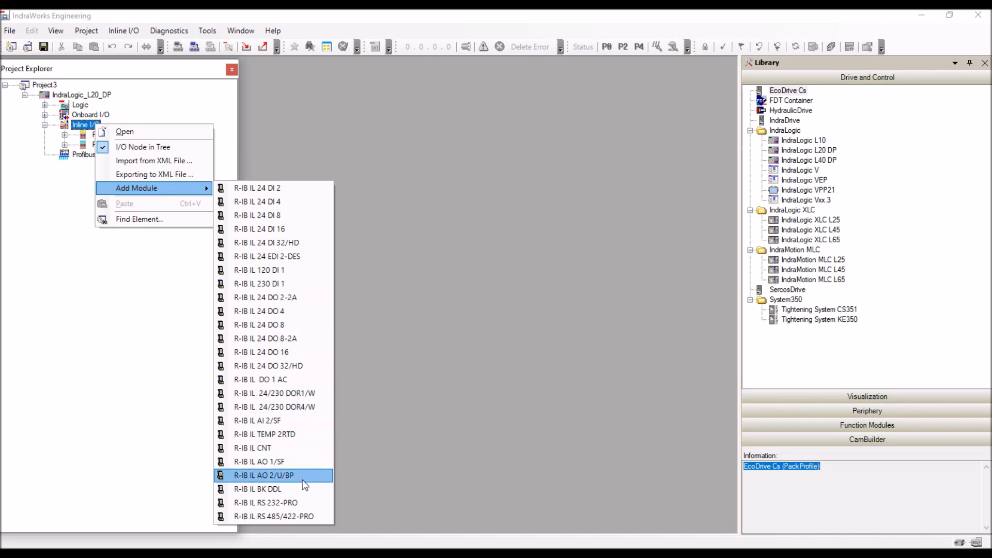
left_click(291, 422)
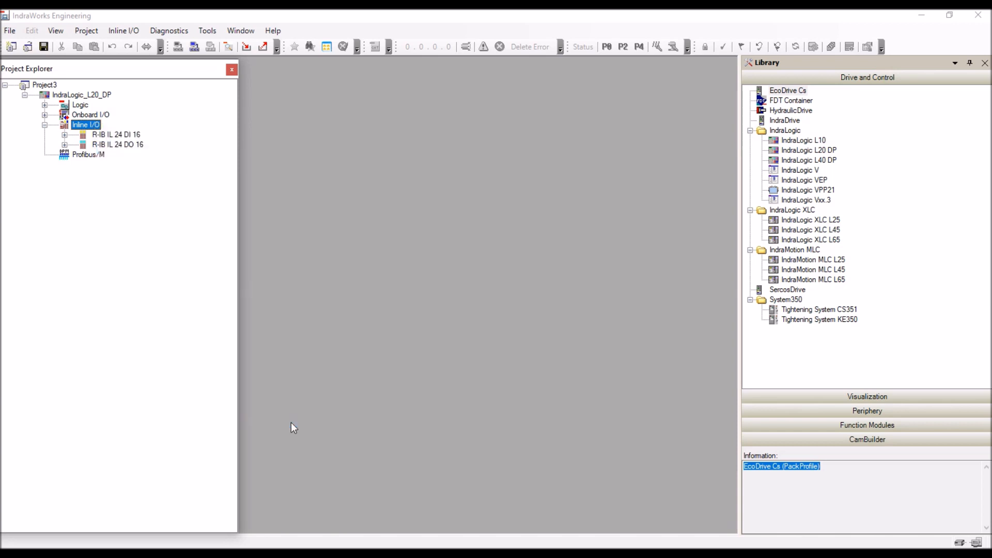
right_click(94, 125)
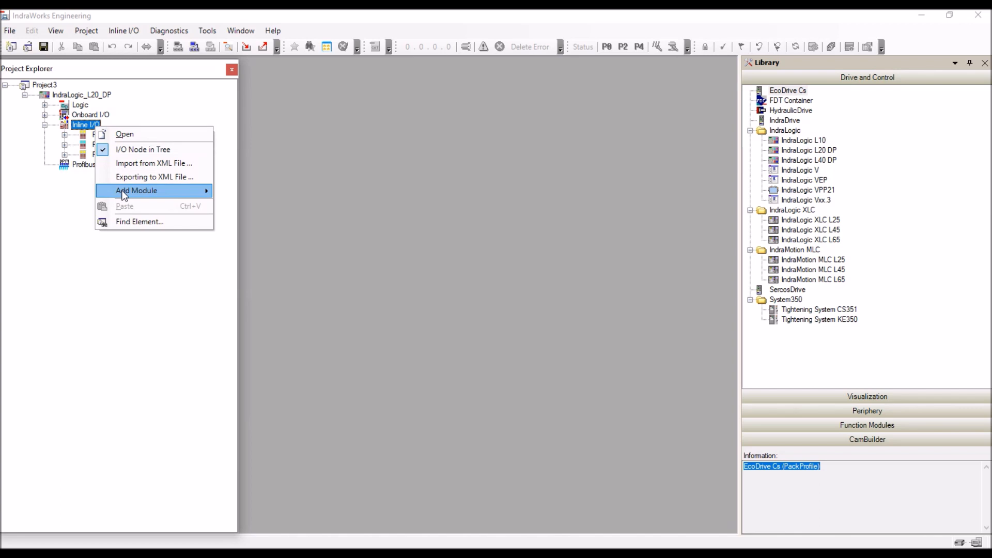
mouse_move(208, 193)
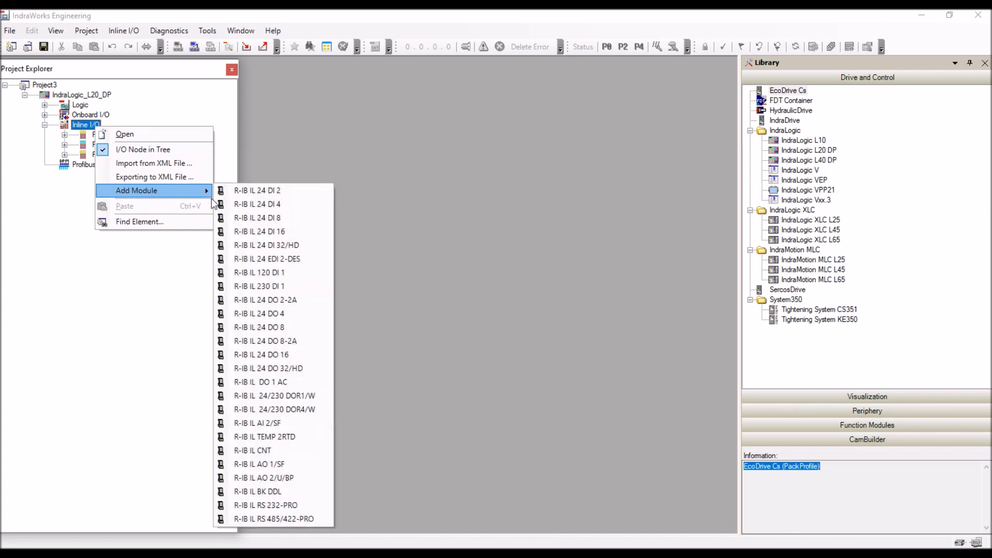
left_click(297, 479)
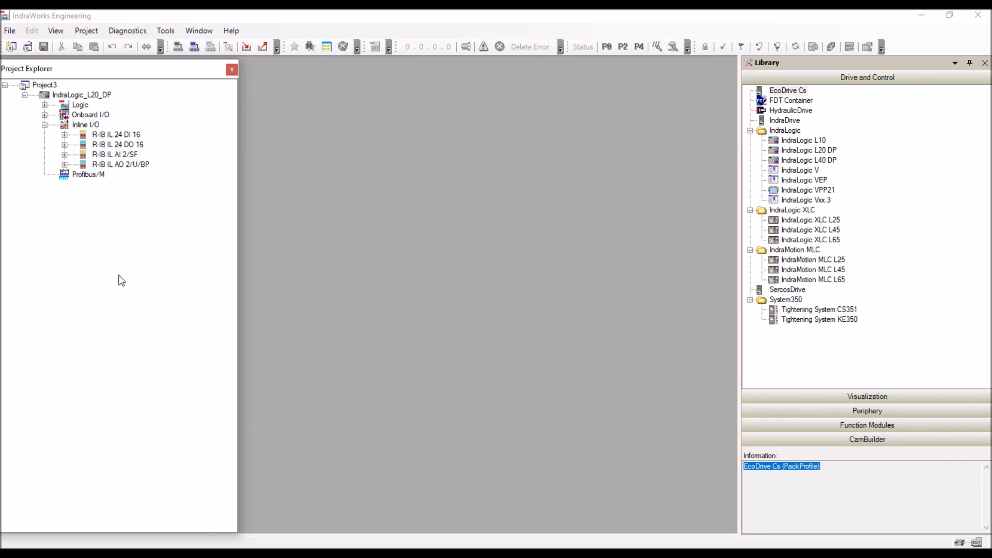
Open the Logic node of IndraLogic_L20_DP in IndraLogic and delete the existing PLC_PRG program from the POUs
mouse_move(83, 110)
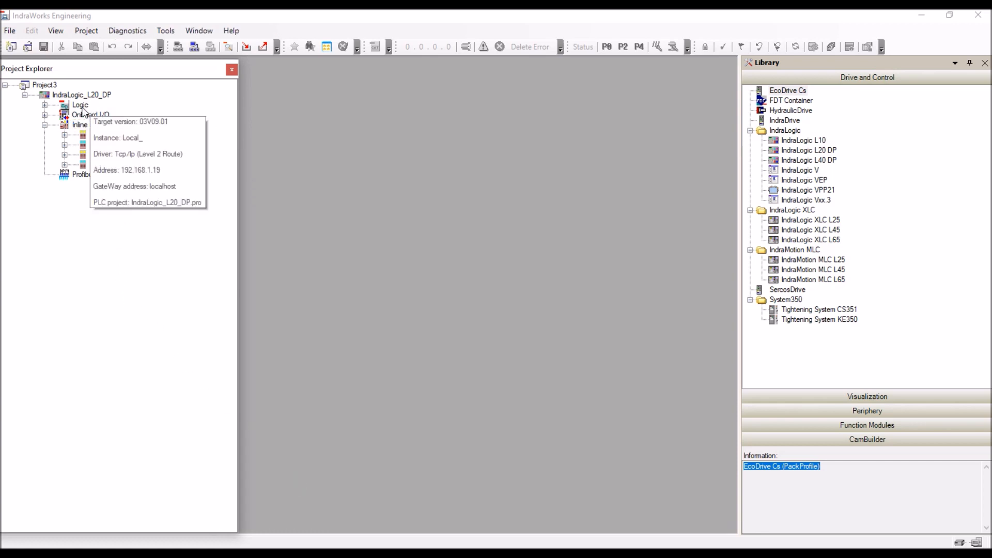
left_click(81, 105)
double_click(82, 106)
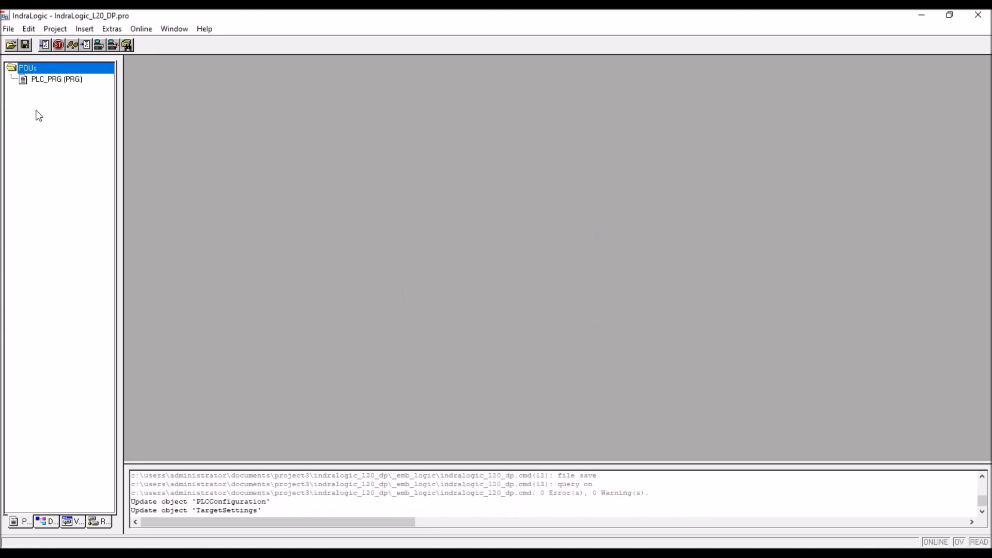
left_click(57, 79)
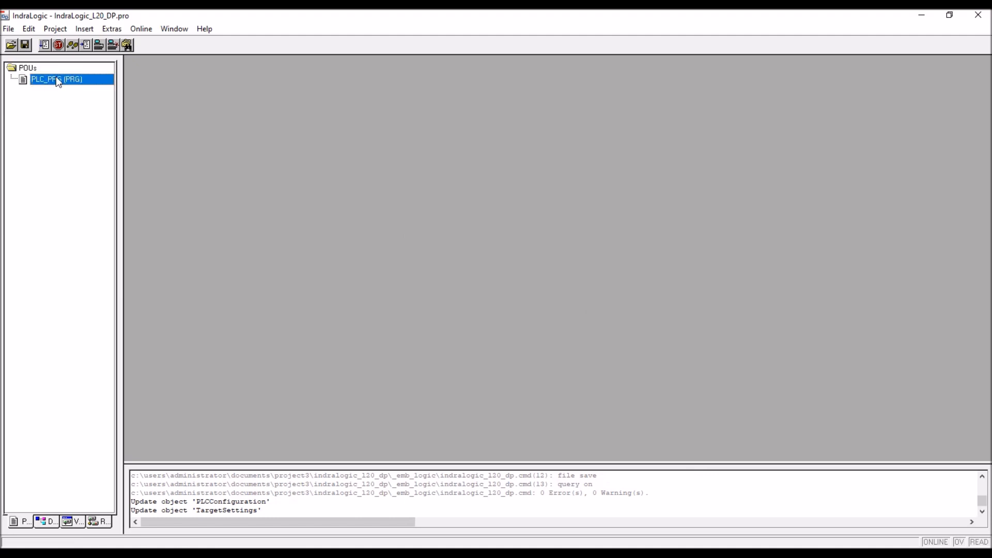
right_click(57, 78)
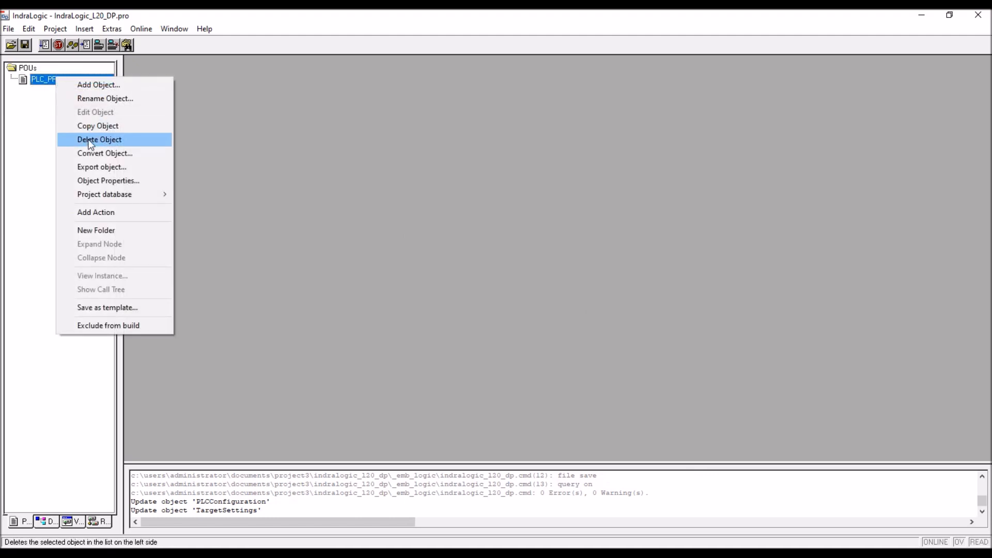
left_click(91, 139)
Add a new POU named PLC_PRG of type Program in the LD language and maximize its editor window
right_click(47, 66)
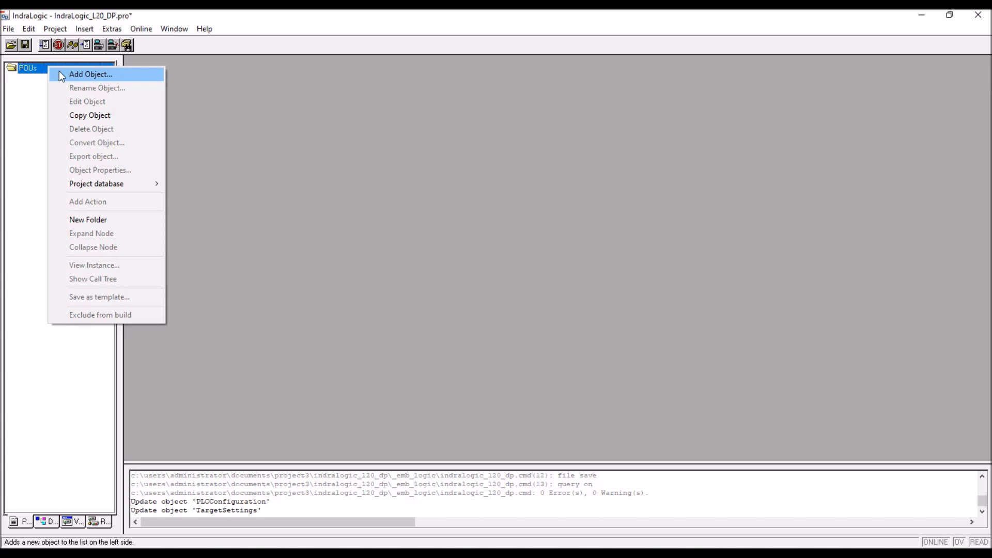
left_click(60, 74)
left_click(492, 271)
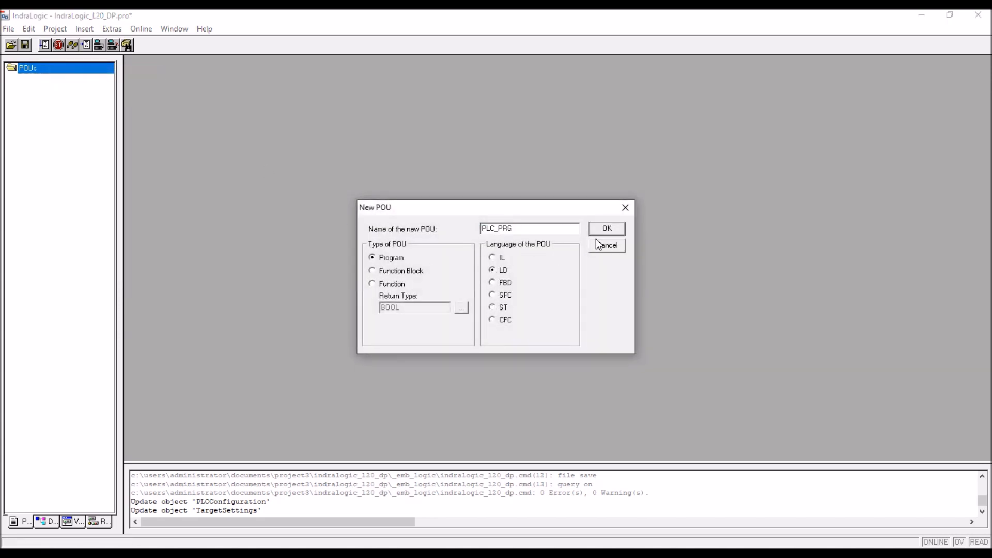
left_click(600, 232)
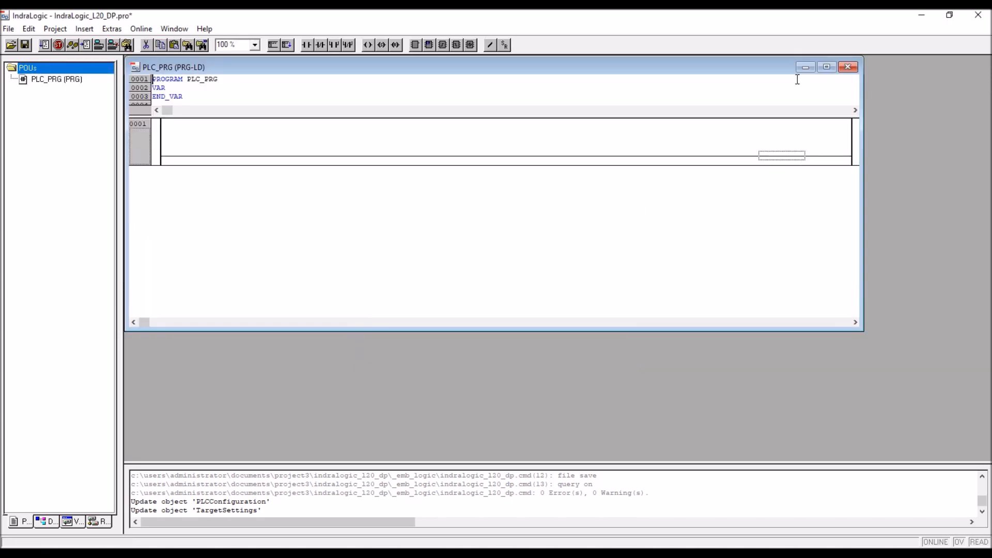
left_click(826, 66)
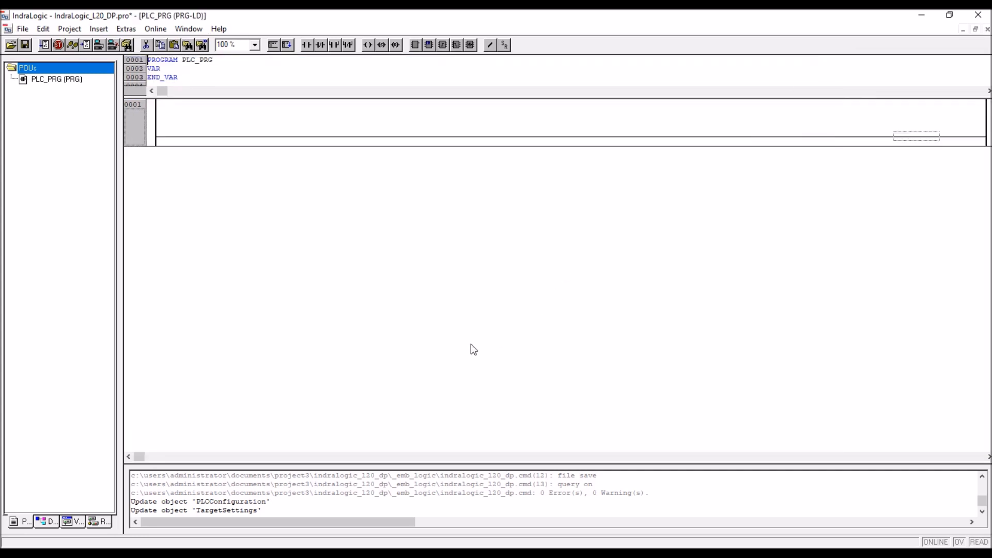